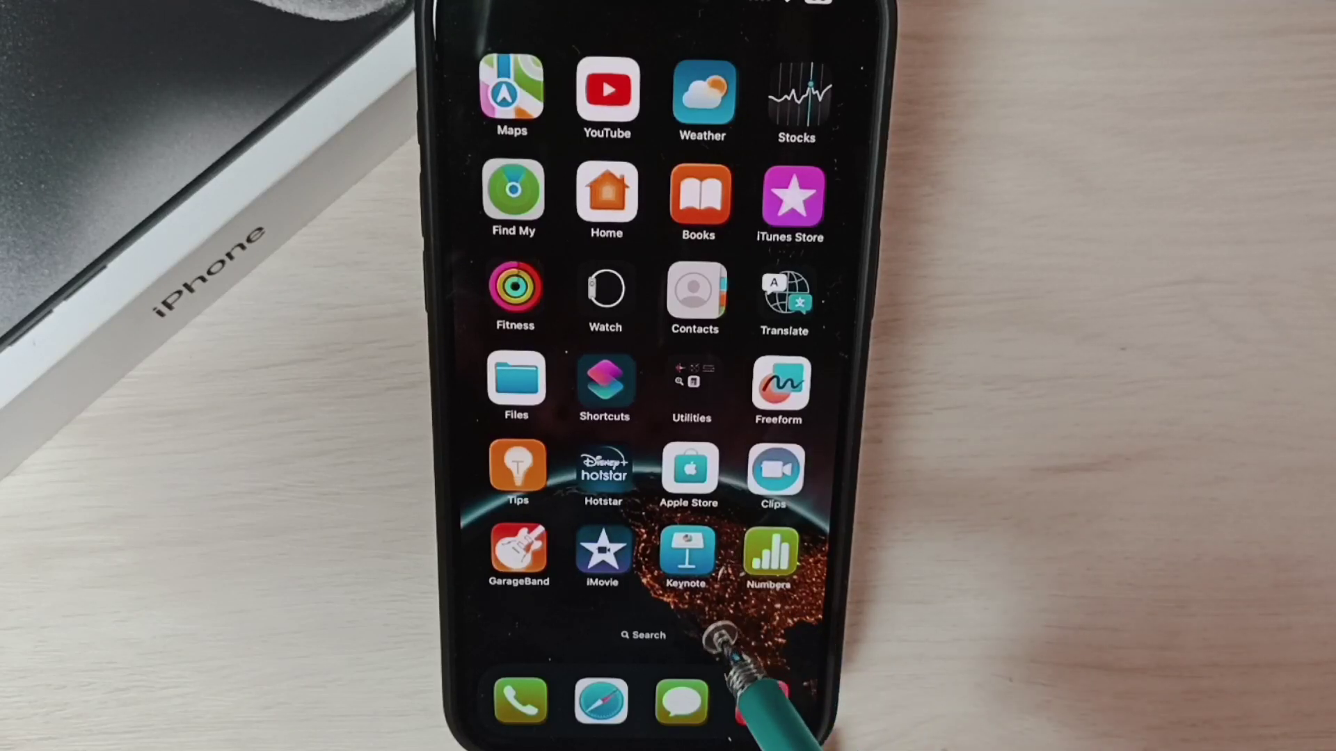
Swipe to the Home Screen page with the Weather and Calendar widgets and YouTube
drag(705, 623, 832, 660)
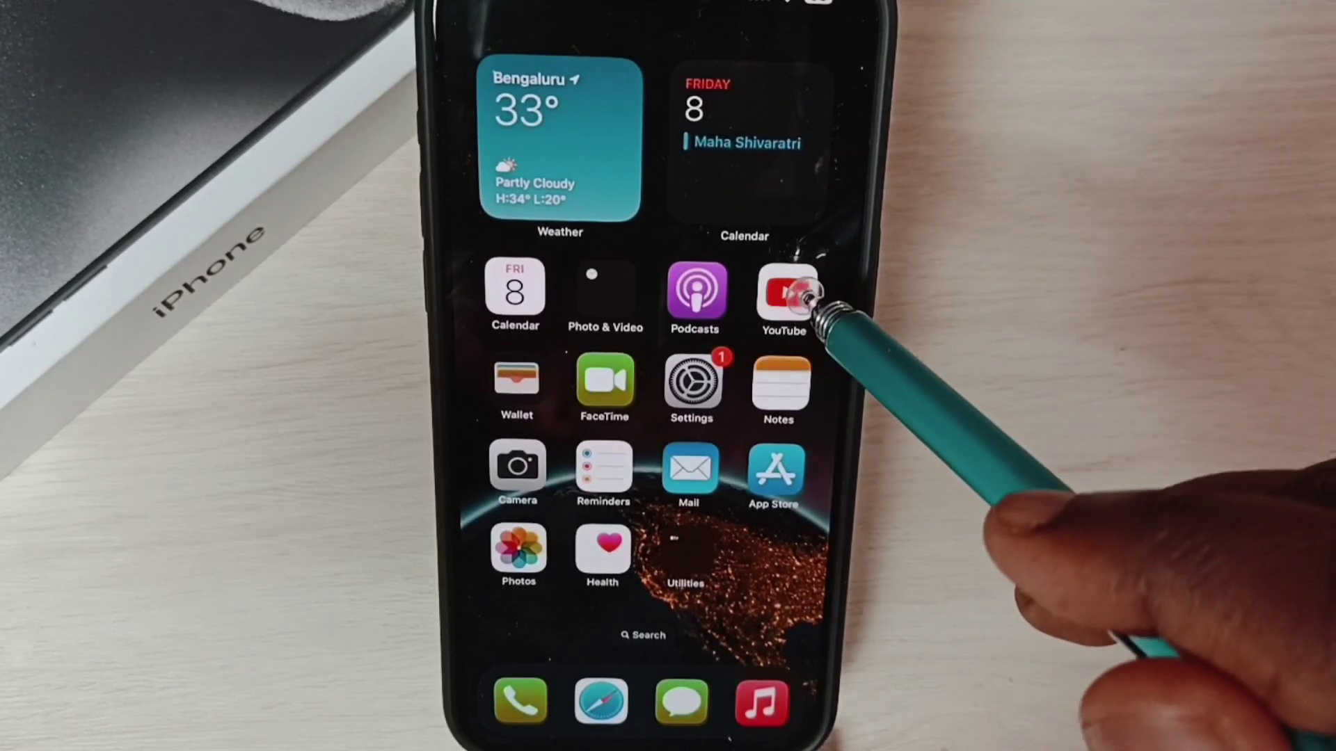
click(789, 298)
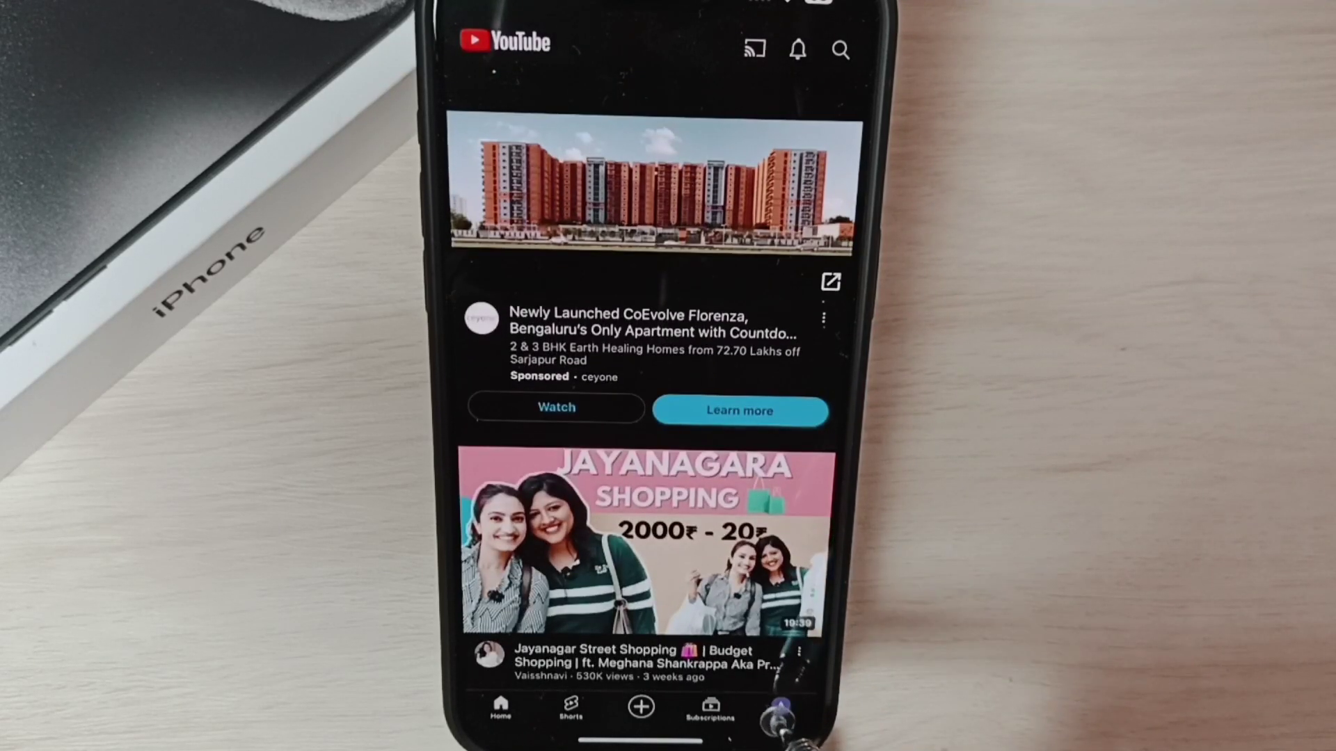
click(782, 712)
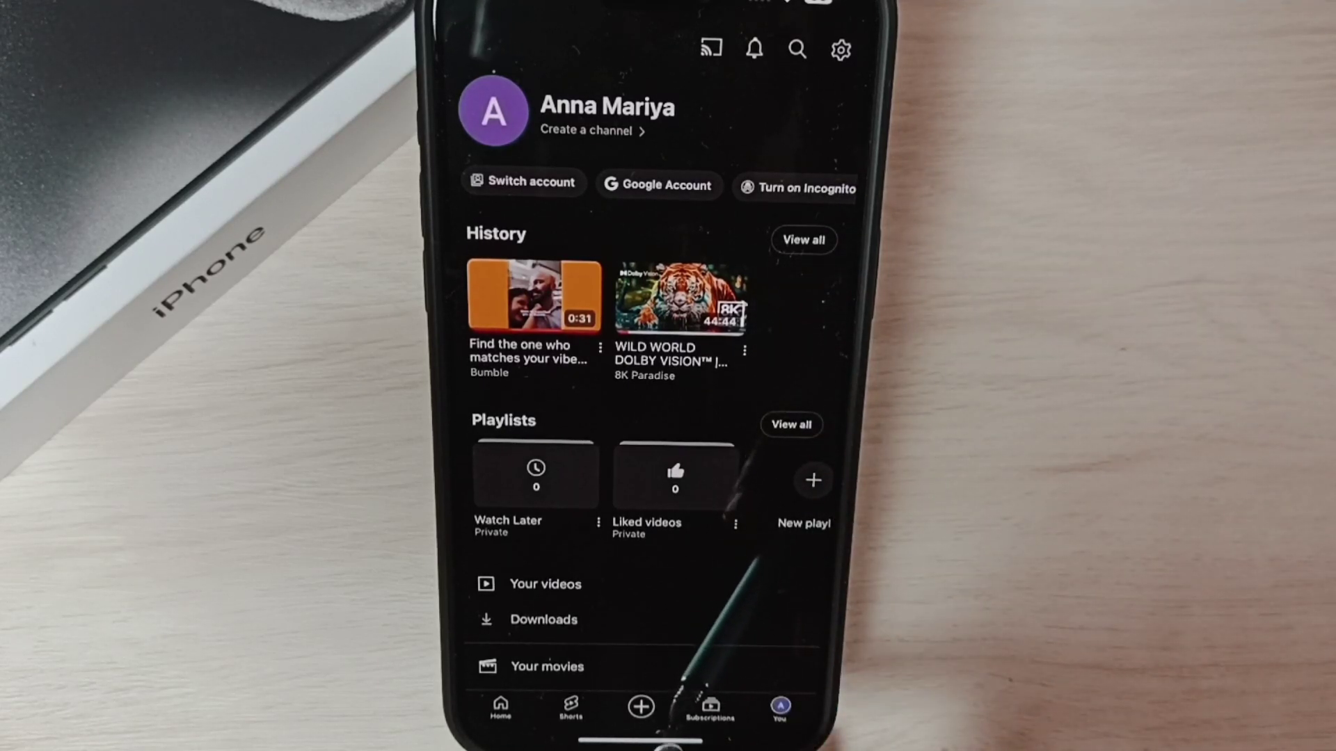
Leave YouTube and search the App Library for 'Goog'
drag(657, 731, 745, 449)
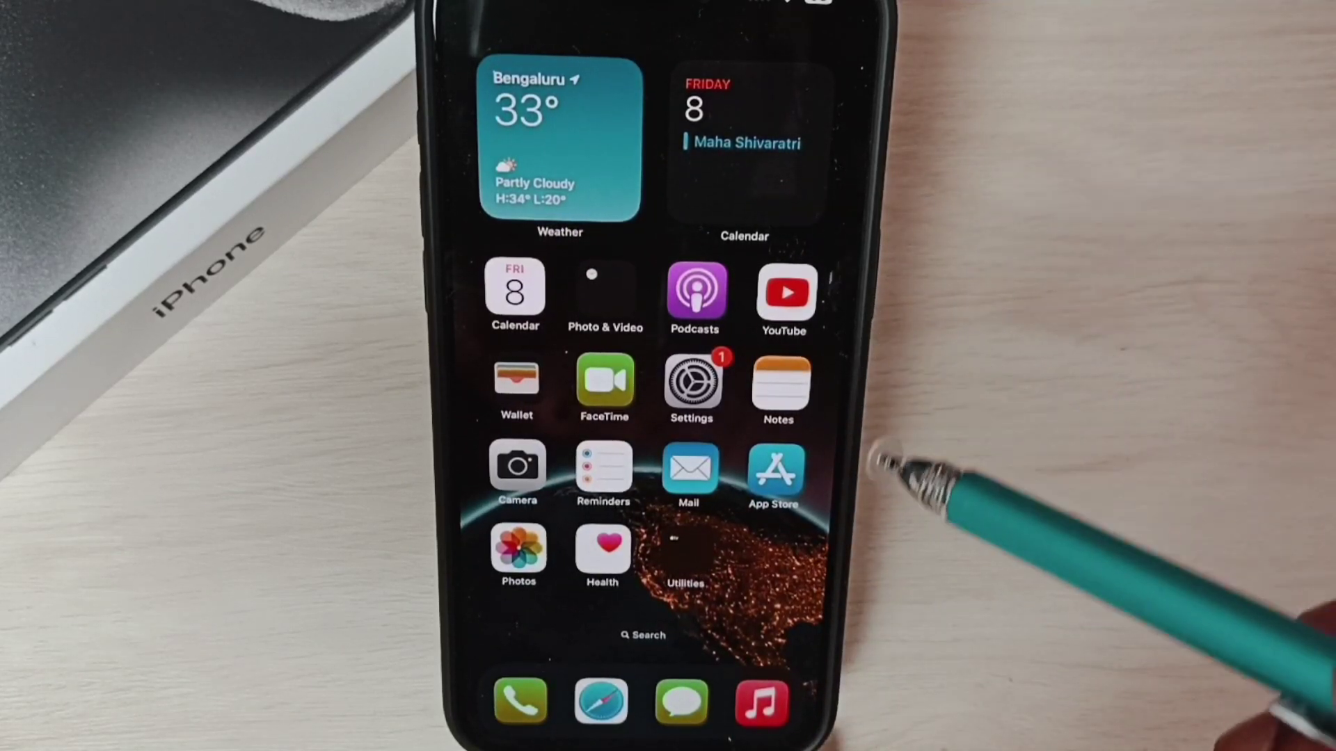
drag(769, 590, 653, 600)
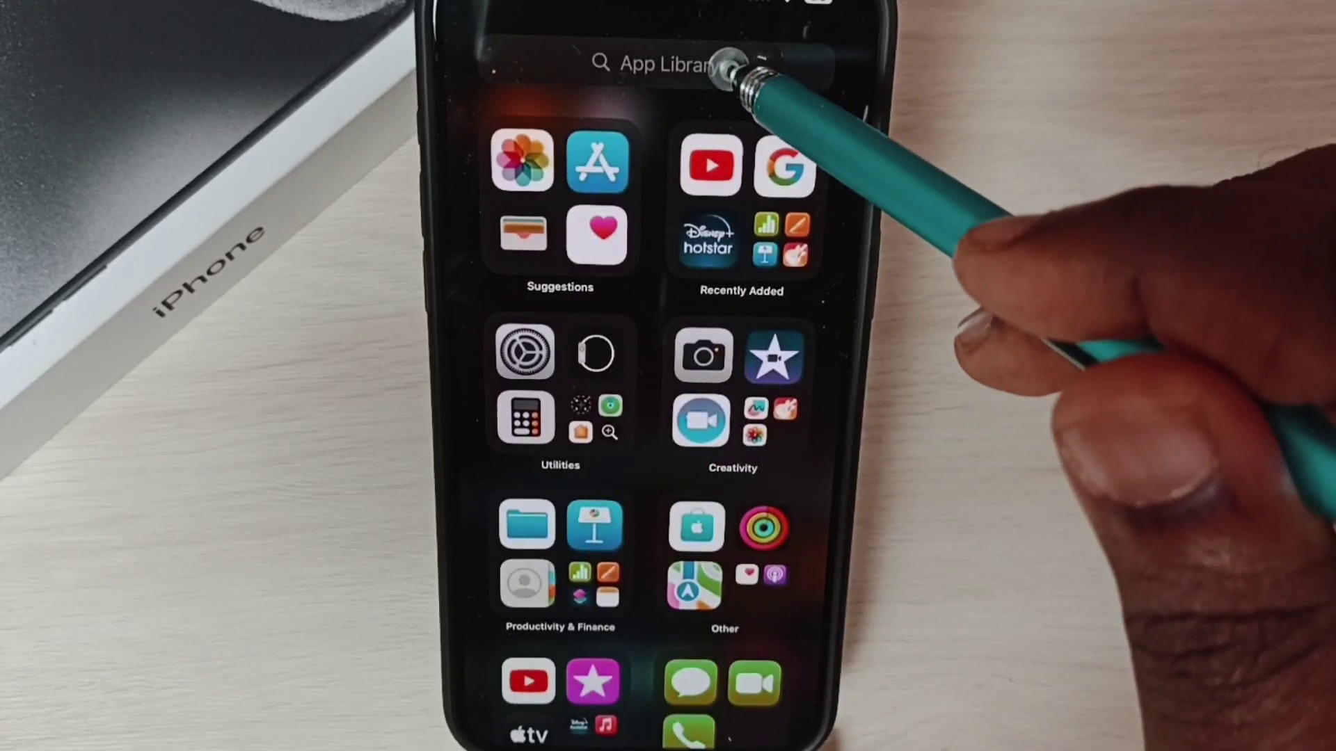
click(731, 63)
click(644, 596)
text(G)
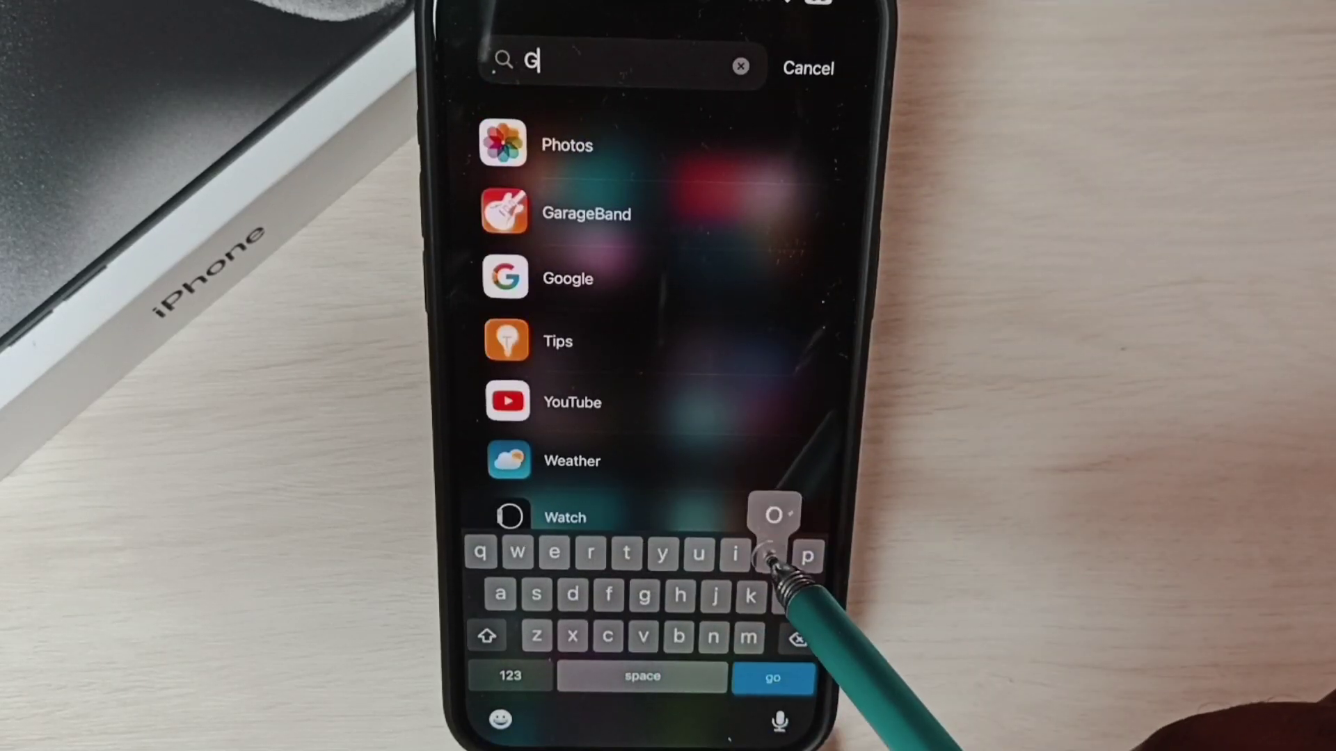
text(oog)
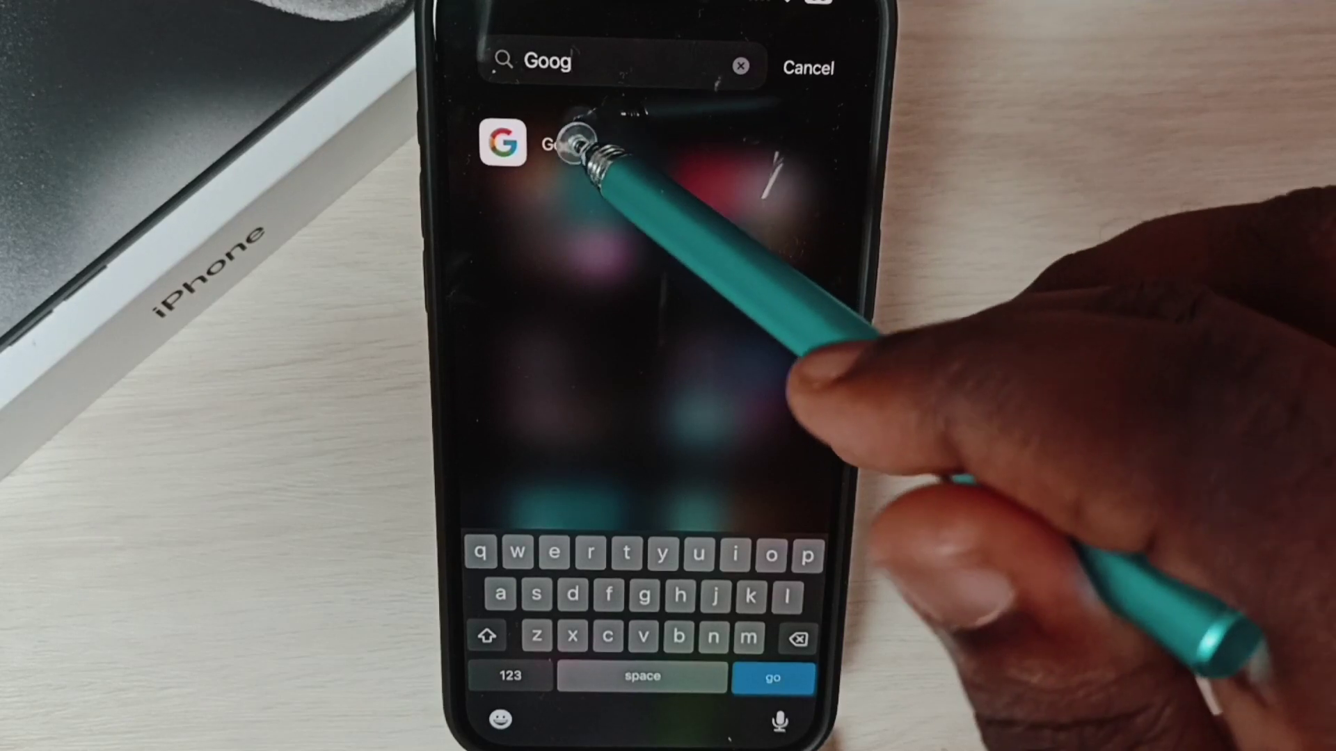
Open Google and remove the account using Manage accounts on this device, then confirm Remove
click(576, 144)
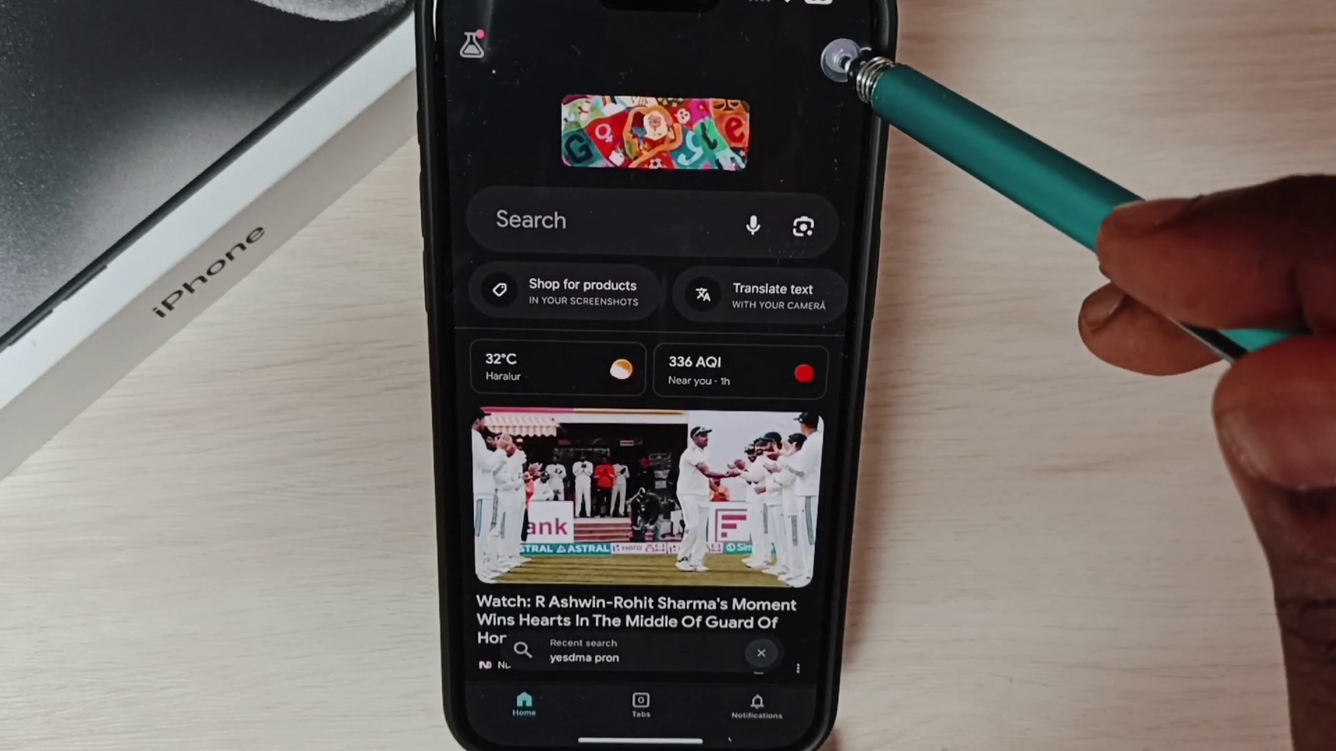
click(839, 58)
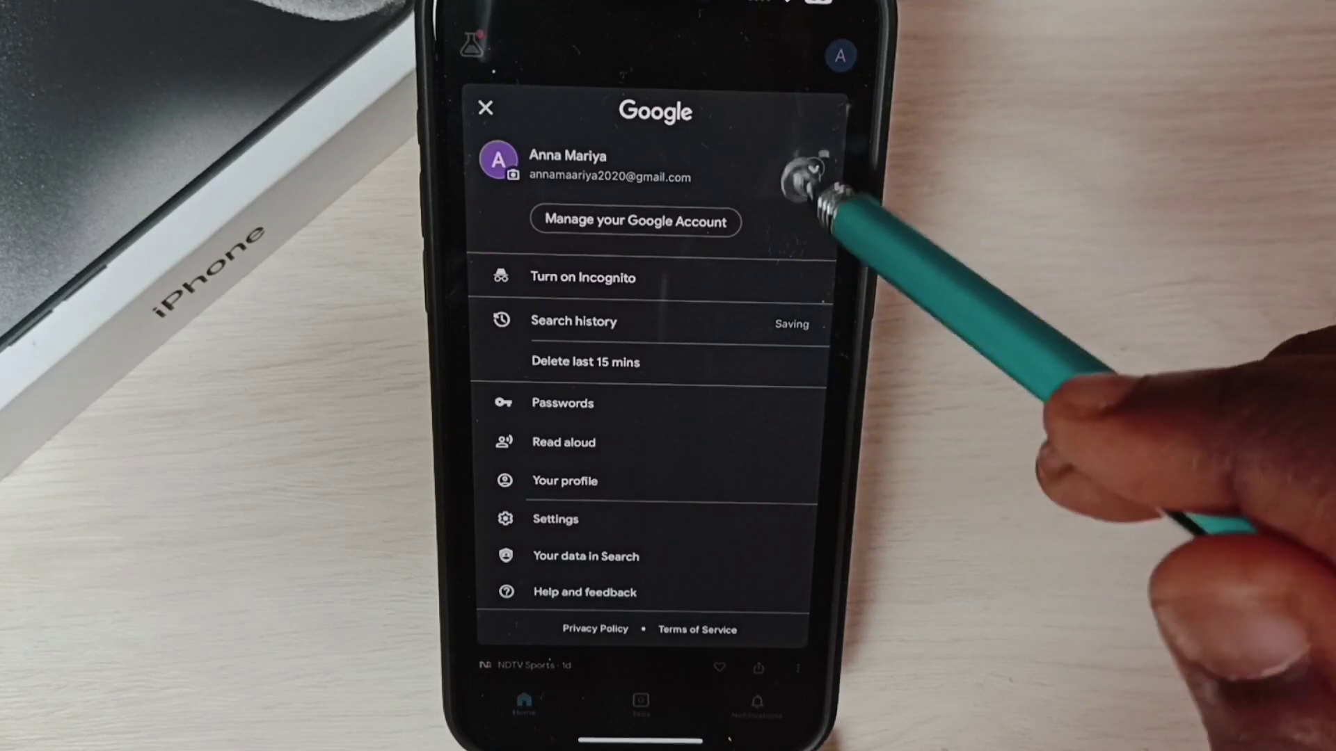
click(817, 167)
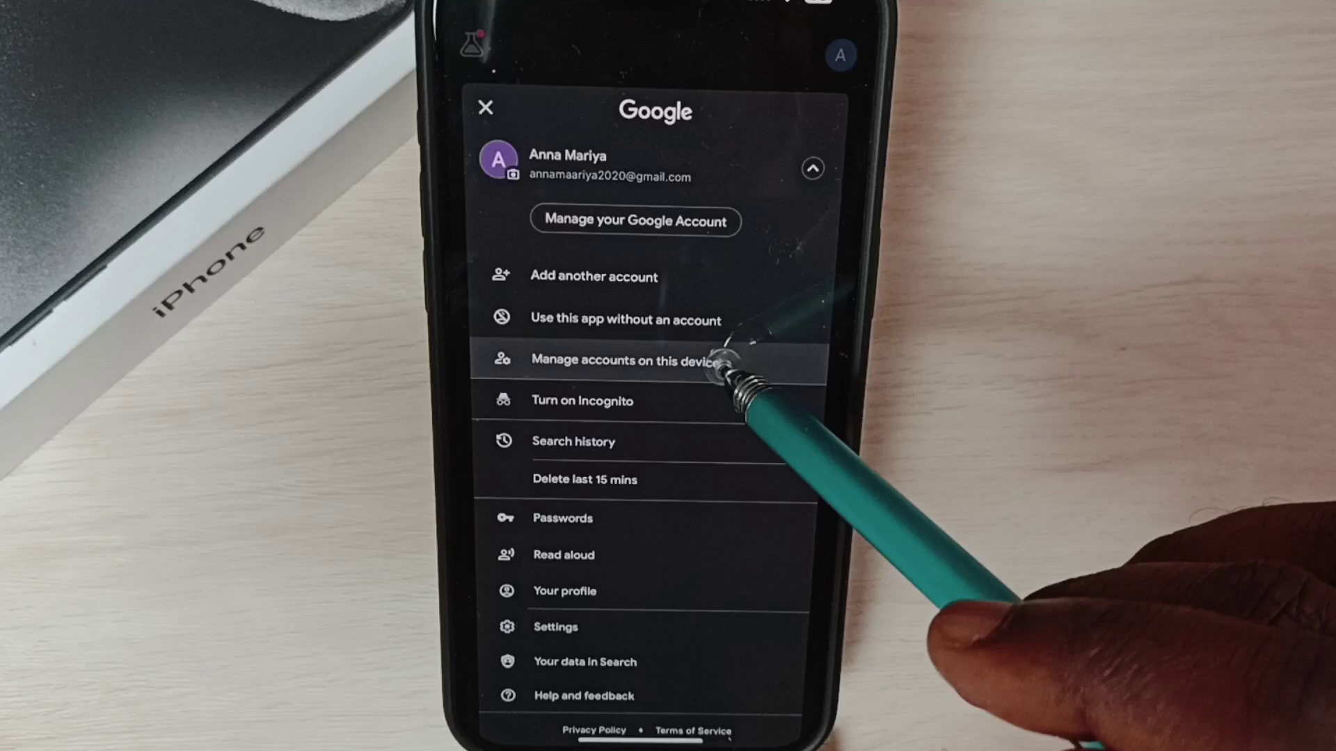
click(720, 363)
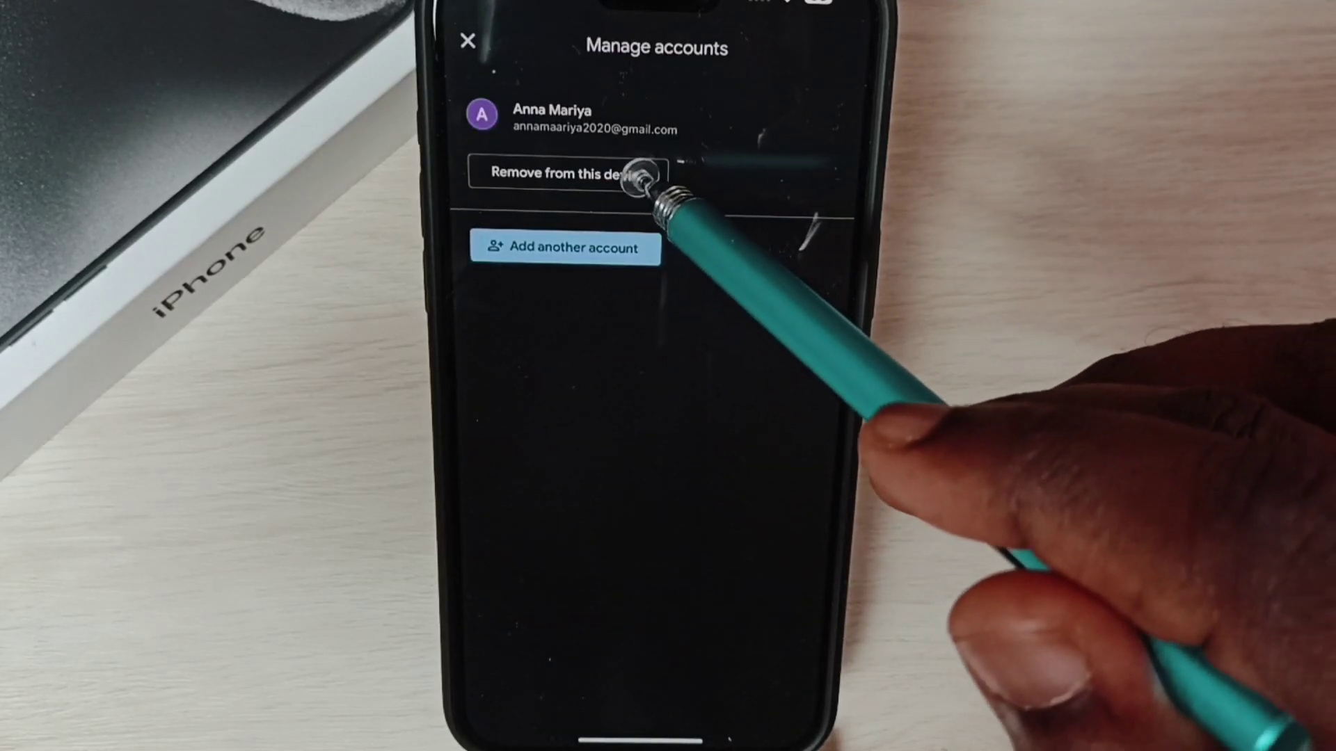
click(656, 178)
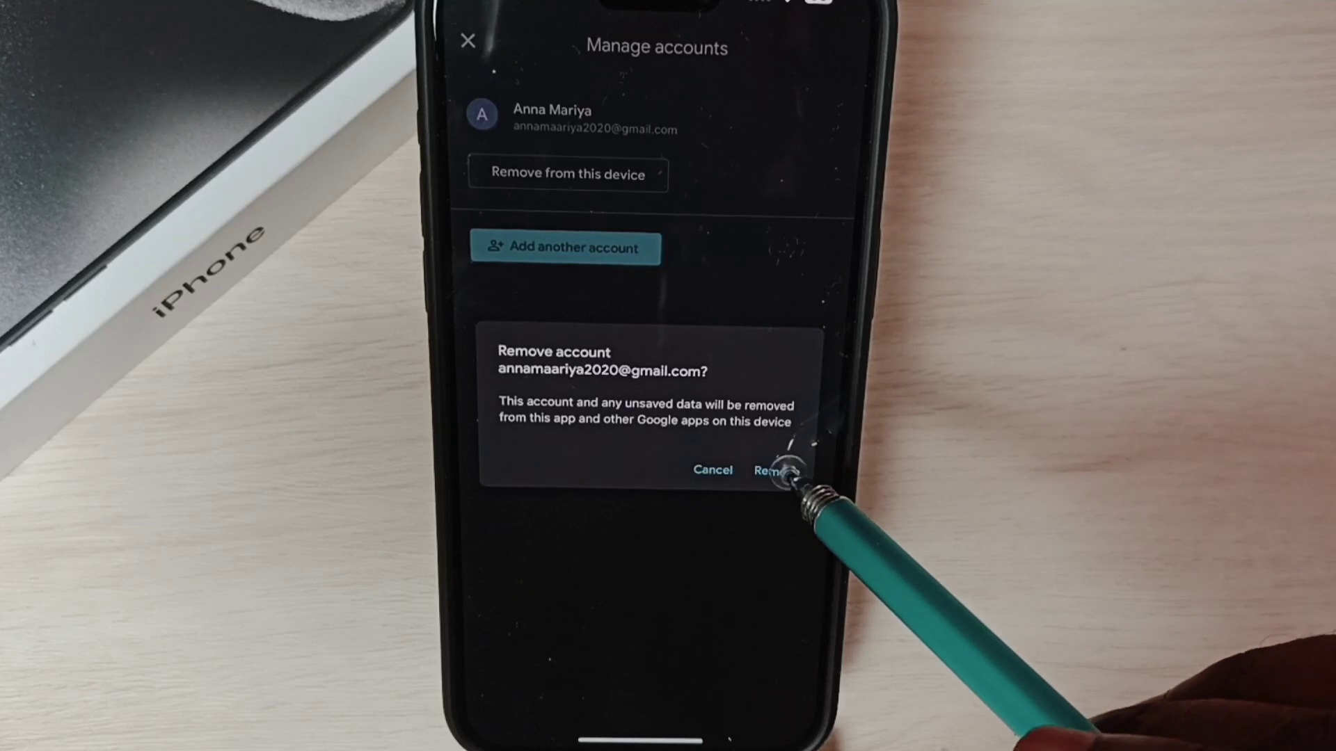
click(786, 472)
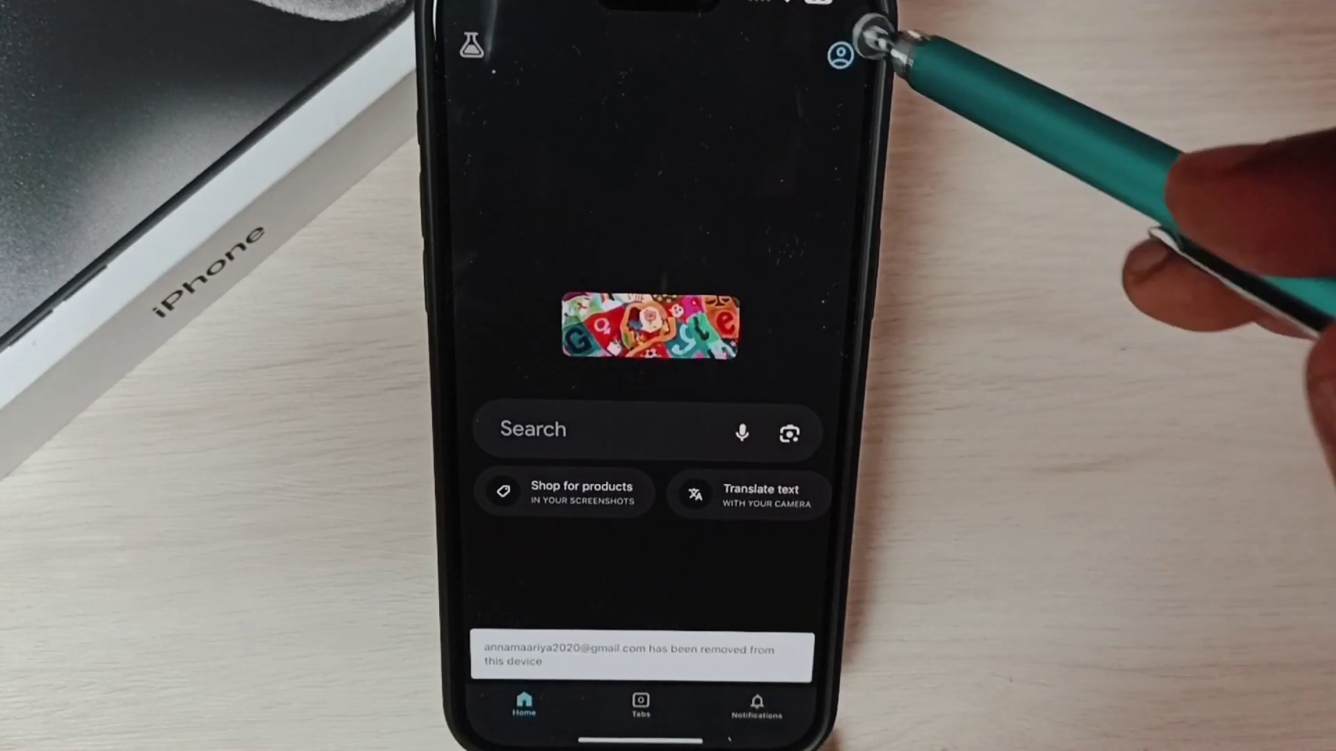
Check the Google profile menu, which now offers only Sign in
click(841, 52)
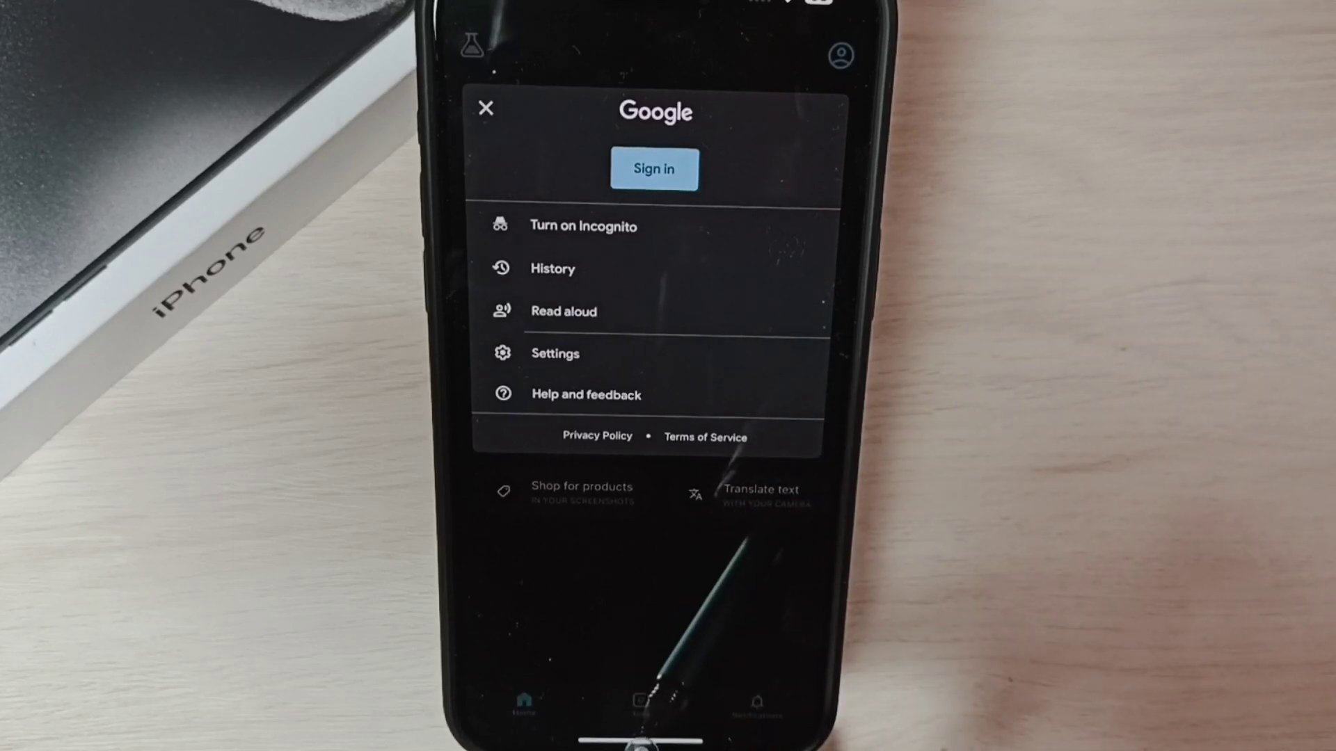
Swipe away the Google and YouTube cards in the App Switcher
drag(647, 695, 692, 477)
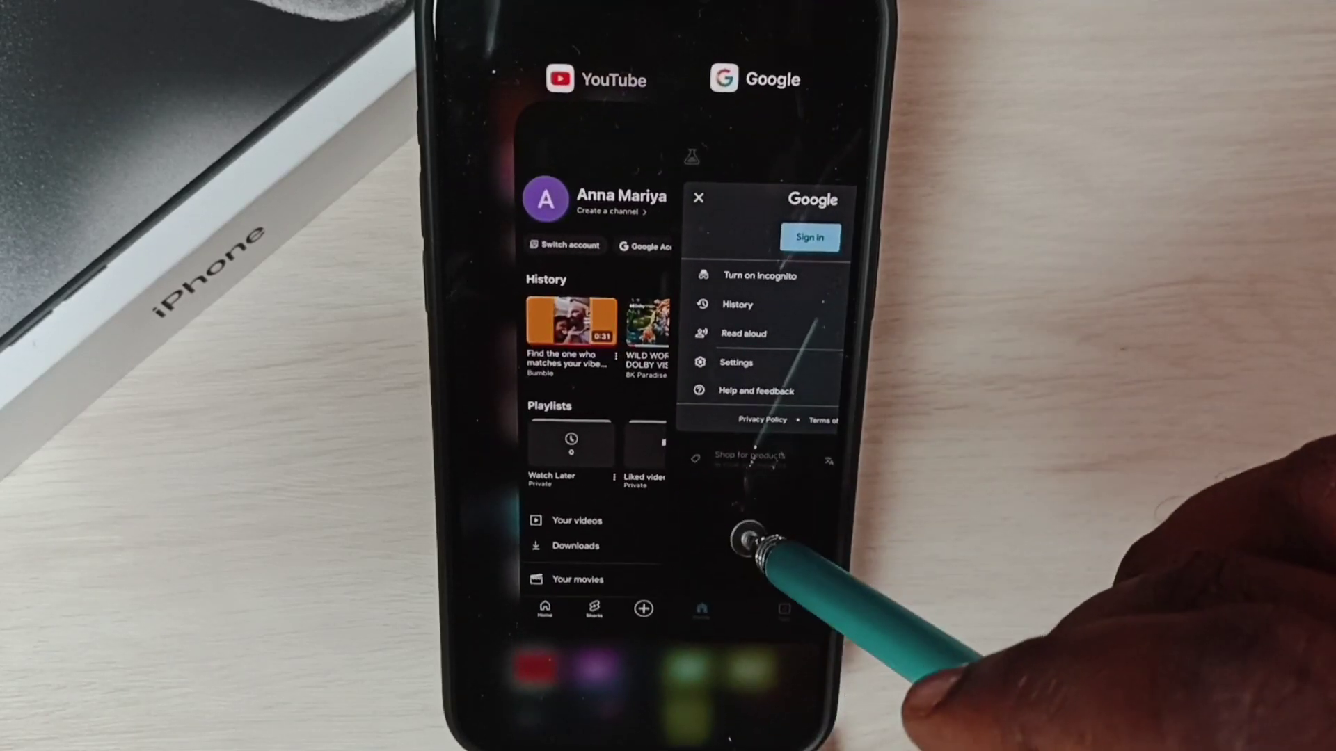
drag(835, 543, 777, 303)
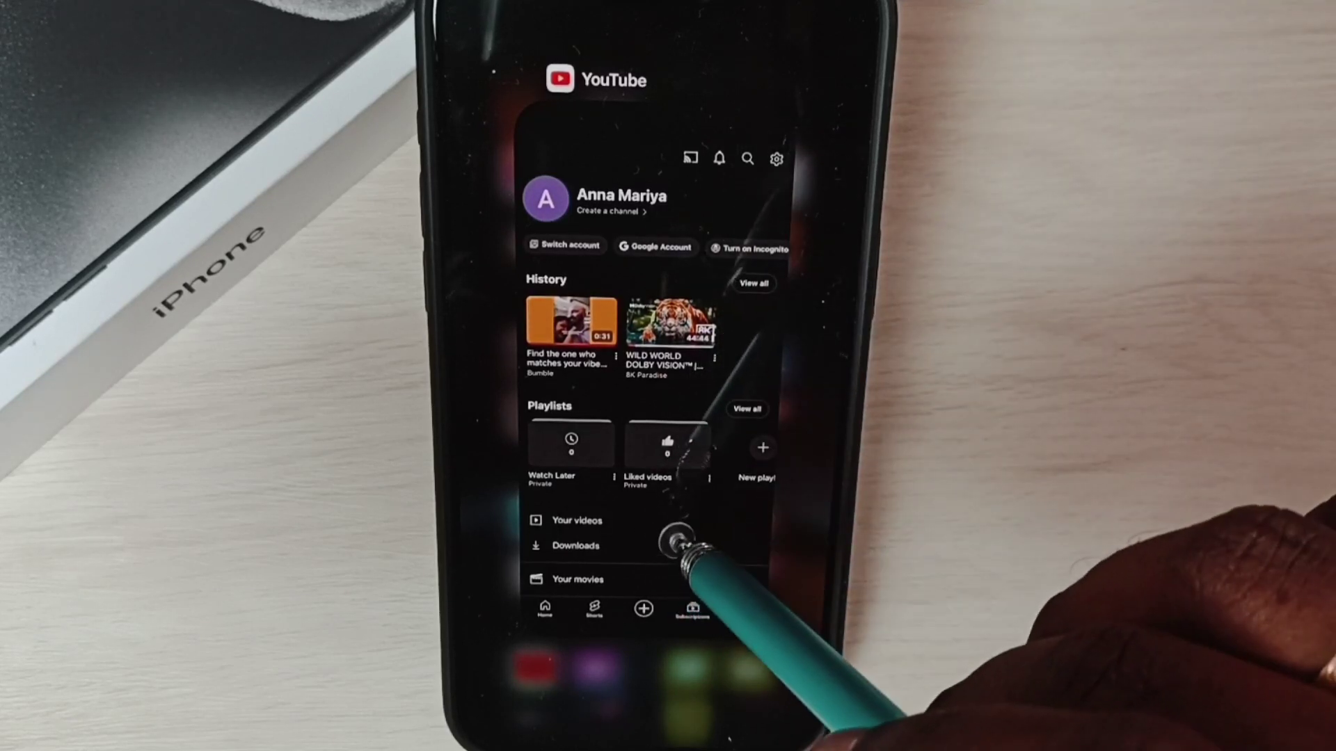
drag(663, 574, 745, 179)
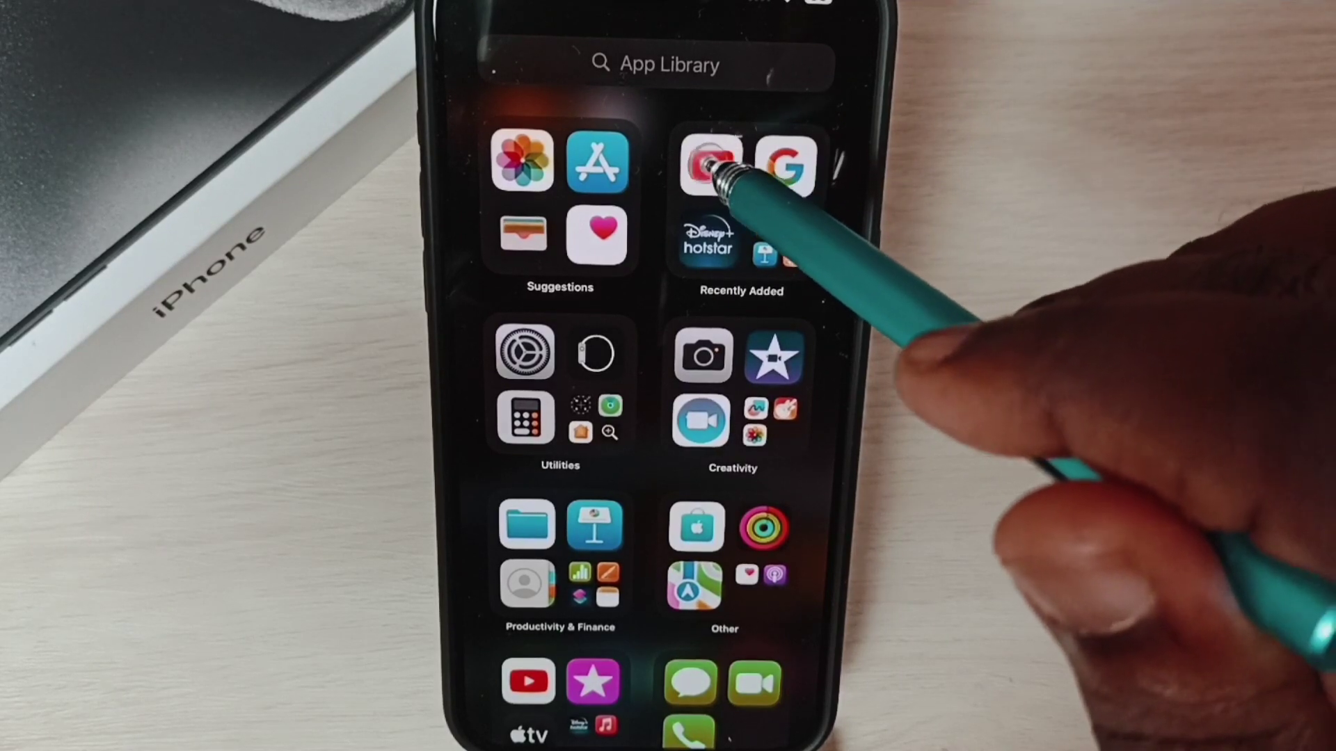
Reopen YouTube from Recently Added and find the Sign in prompt on the You tab
click(714, 173)
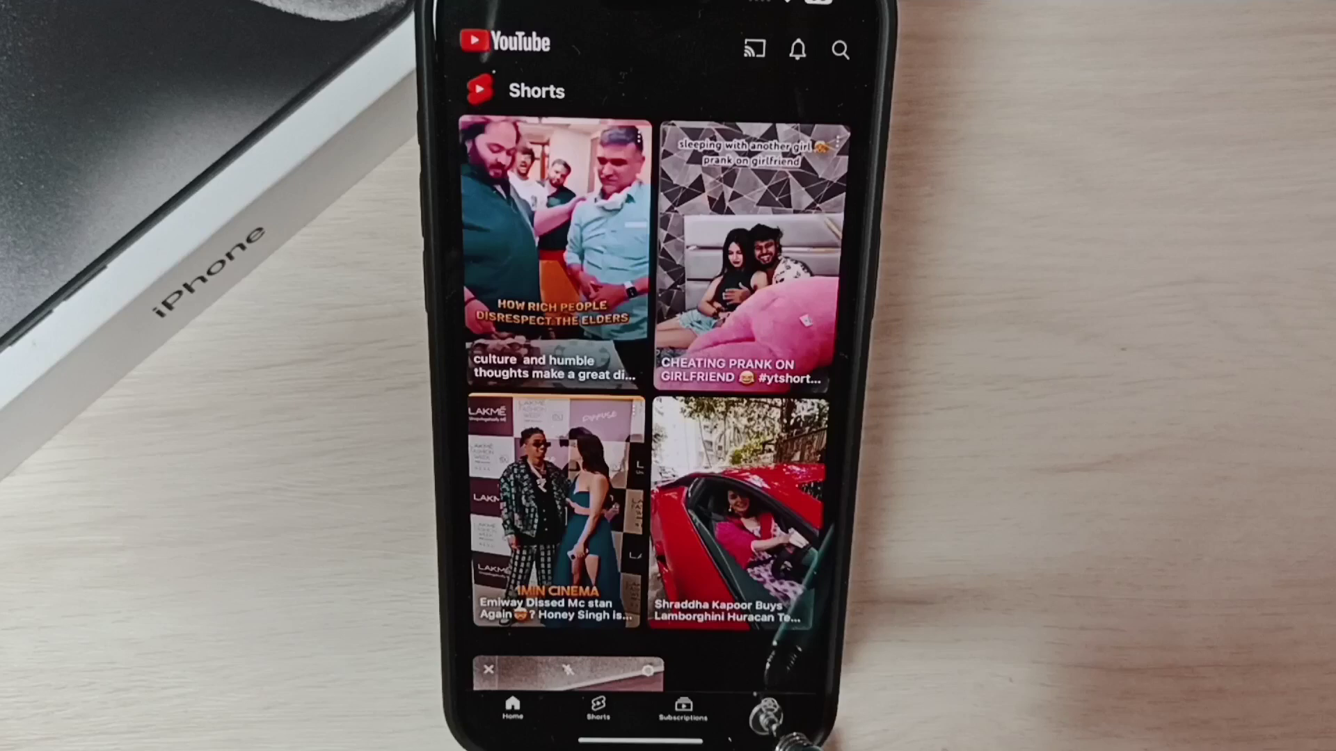
click(767, 710)
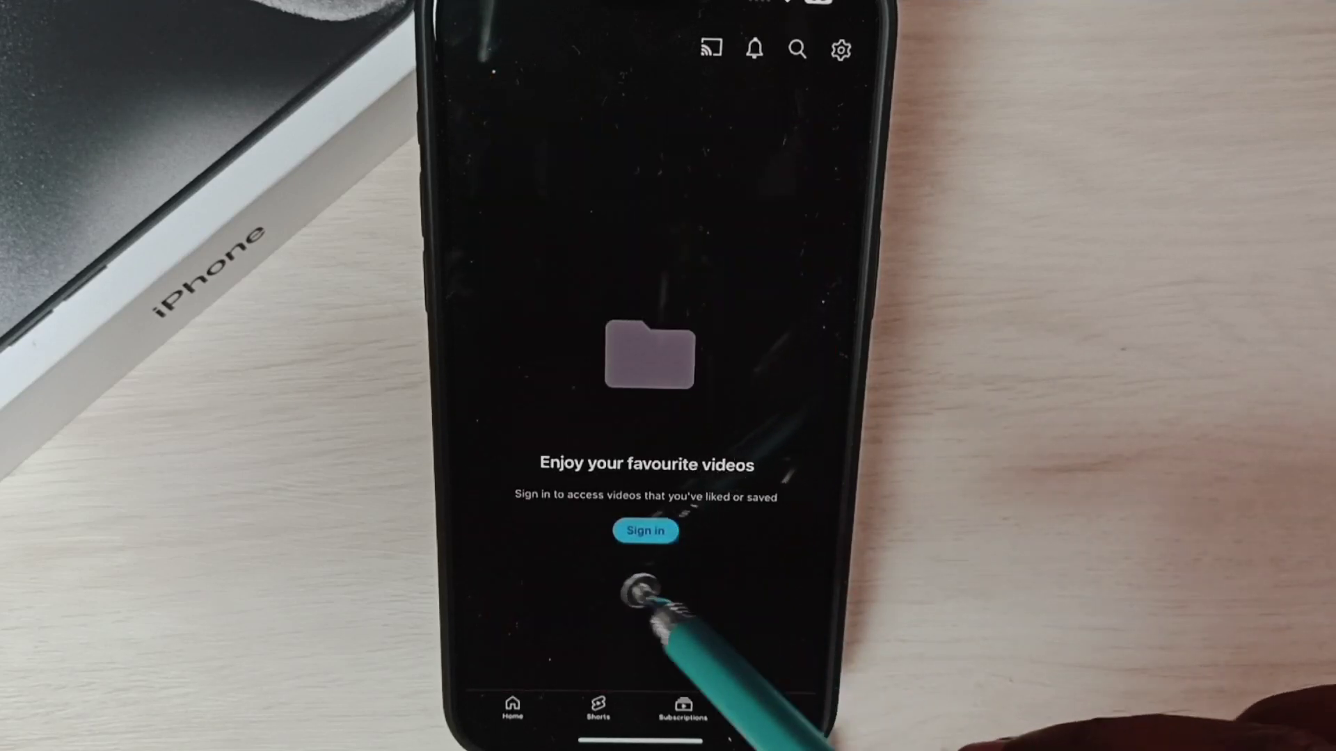